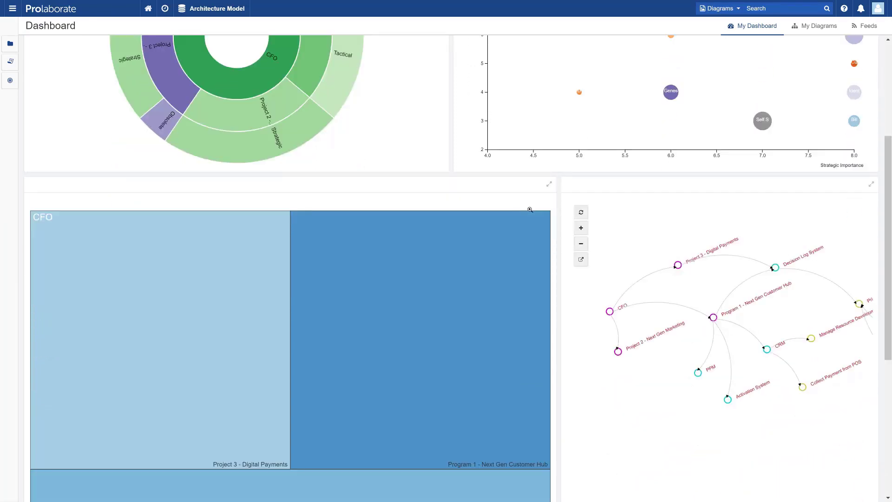
Look through all the charts on the Enterprise Architecture dashboard, down to its end and back to its beginning
scroll(530, 209, "down", 5)
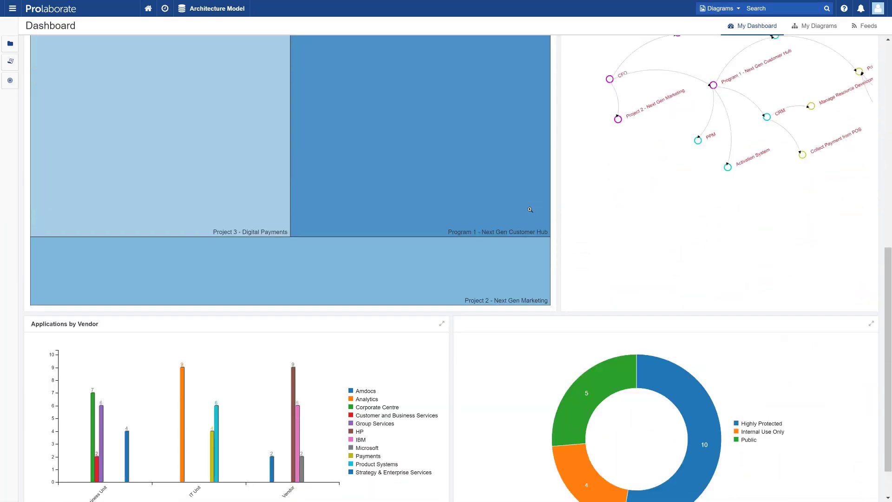
scroll(530, 209, "down", 1)
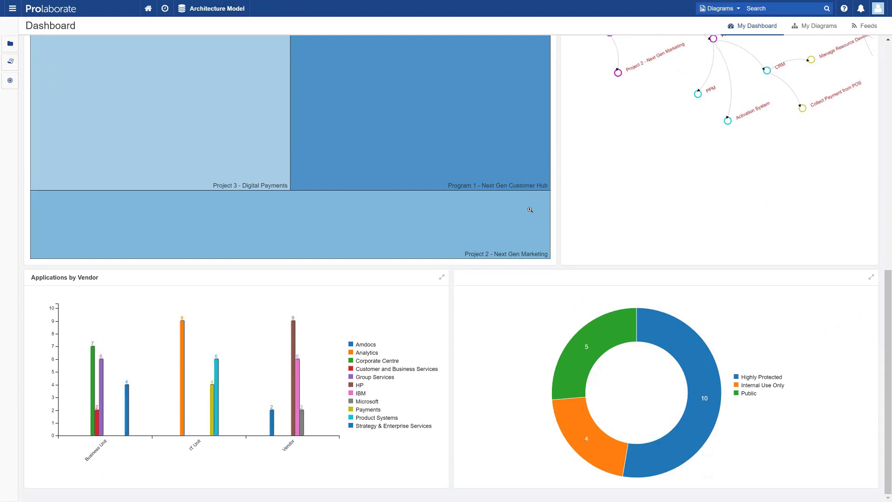
scroll(692, 268, "up", 6)
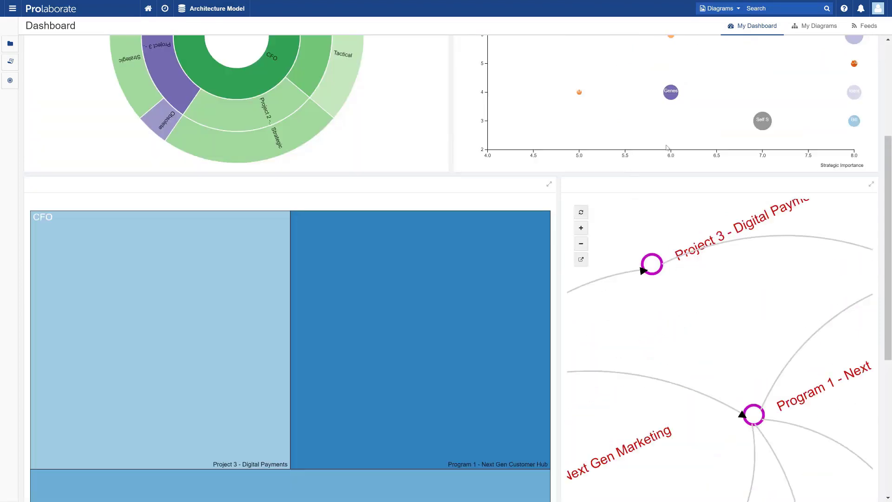
scroll(667, 147, "up", 4)
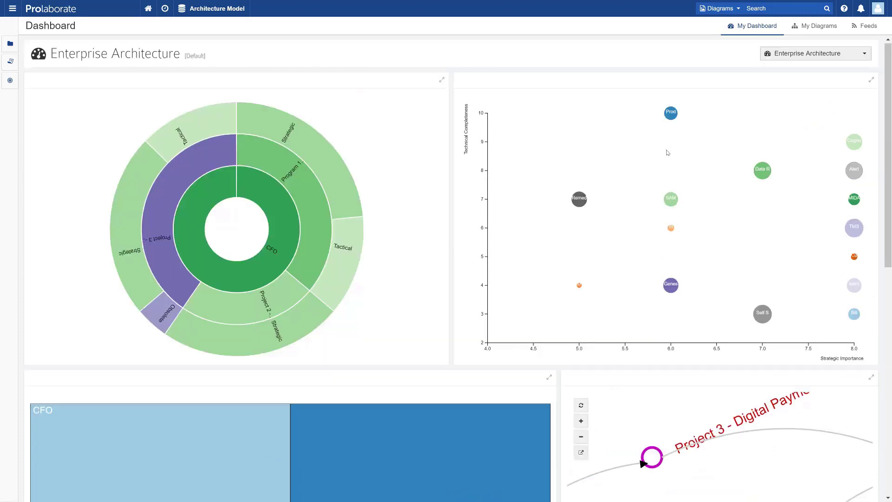
Switch to the Business Analysis Dashboard and view the My Diagrams gallery
left_click(784, 56)
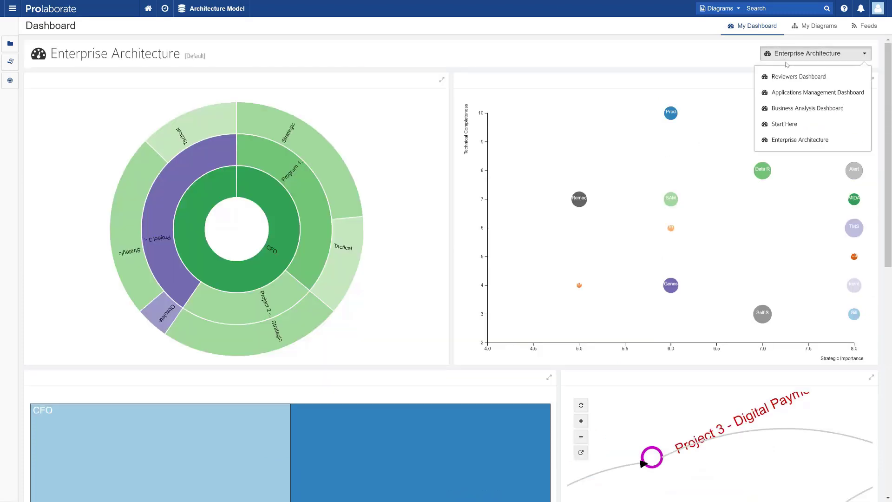
left_click(803, 108)
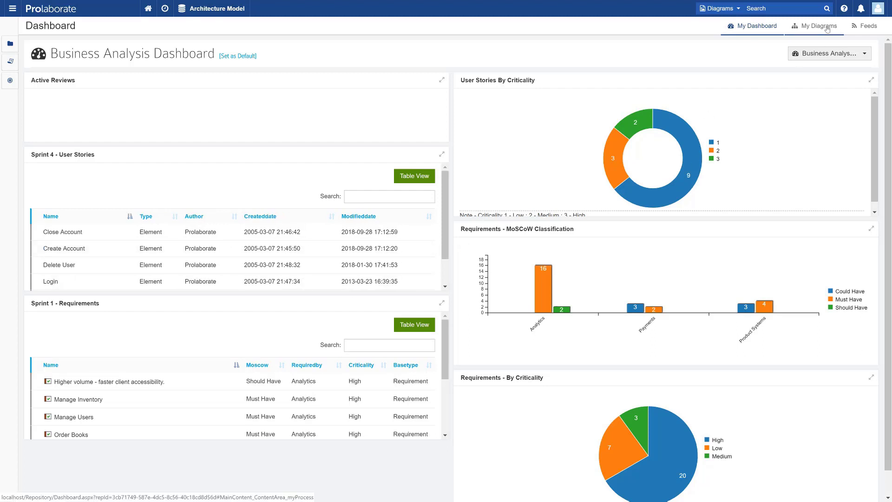
left_click(827, 28)
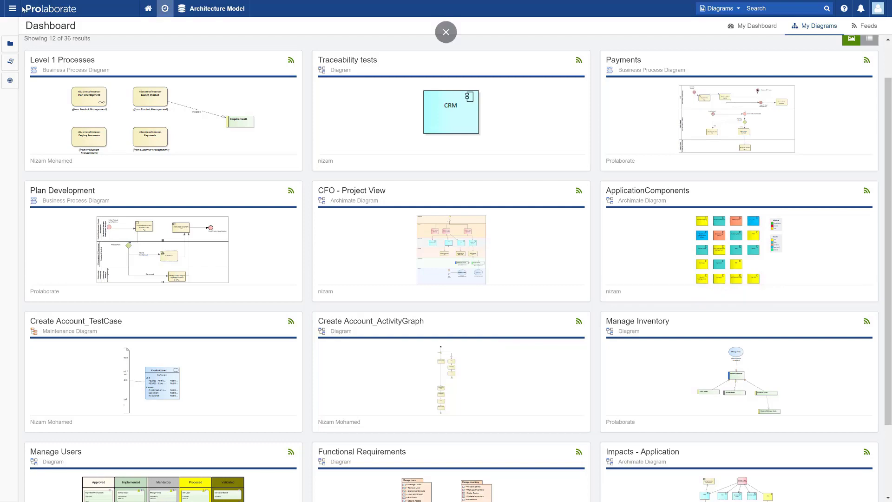
Go to the repository's dashboard management page and open the Start Here dashboard for editing
left_click(12, 9)
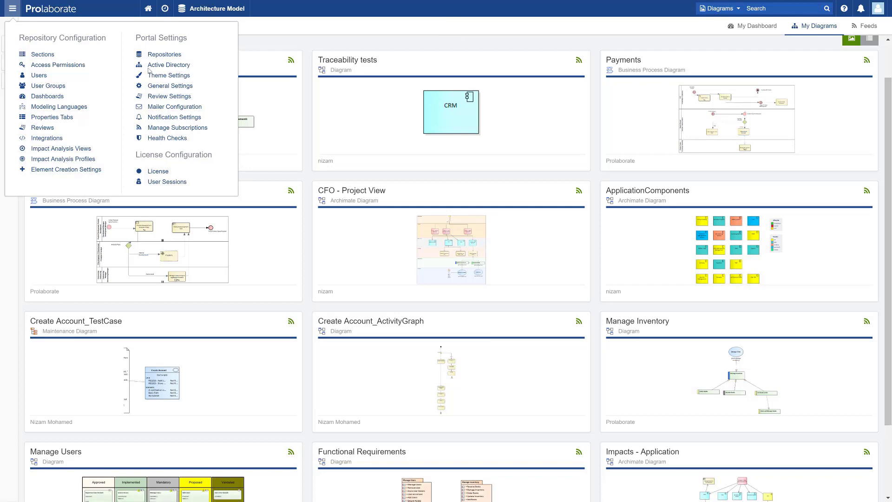
left_click(46, 96)
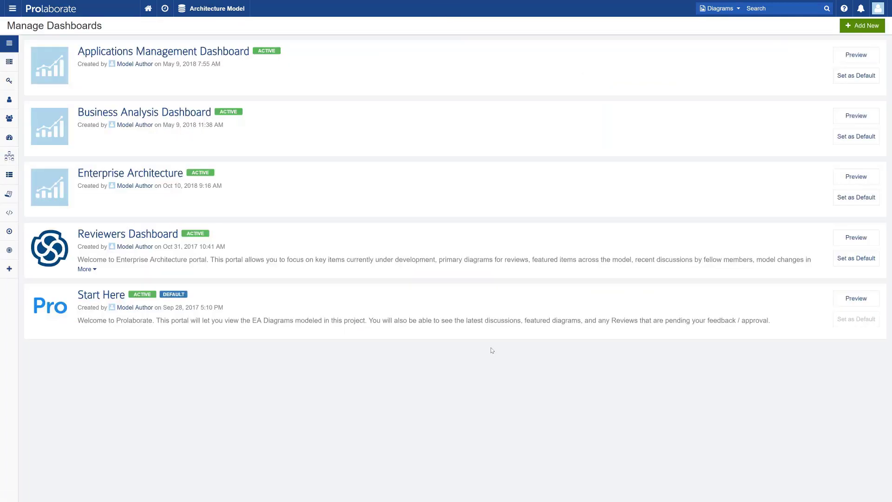
mouse_move(801, 116)
left_click(809, 298)
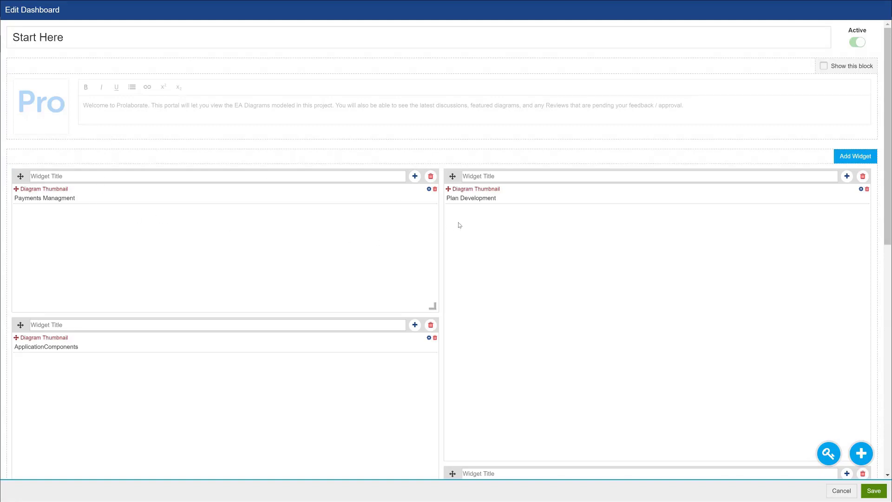
Examine the widget layout of the Start Here dashboard and leave the editor without saving
scroll(458, 225, "down", 4)
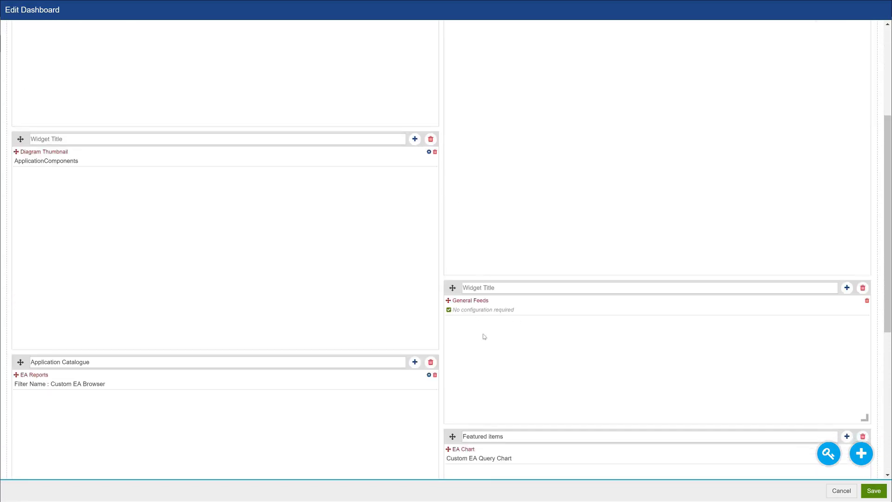
scroll(189, 376, "down", 1)
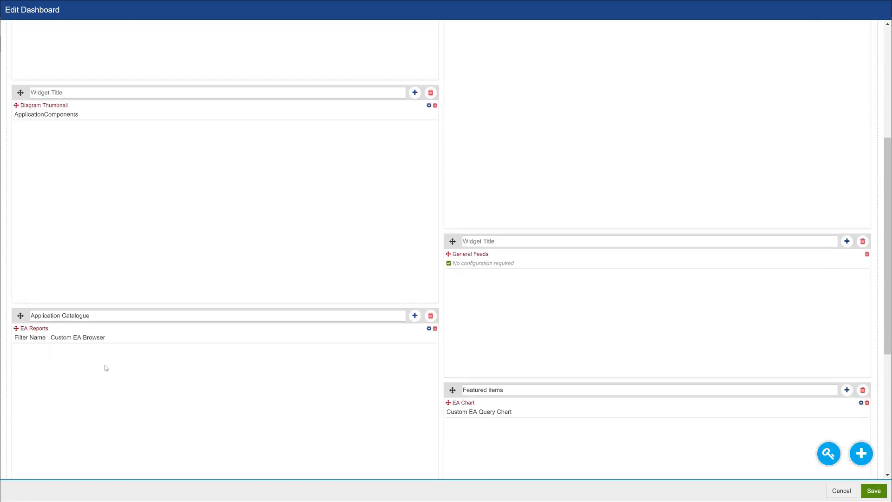
scroll(518, 427, "down", 2)
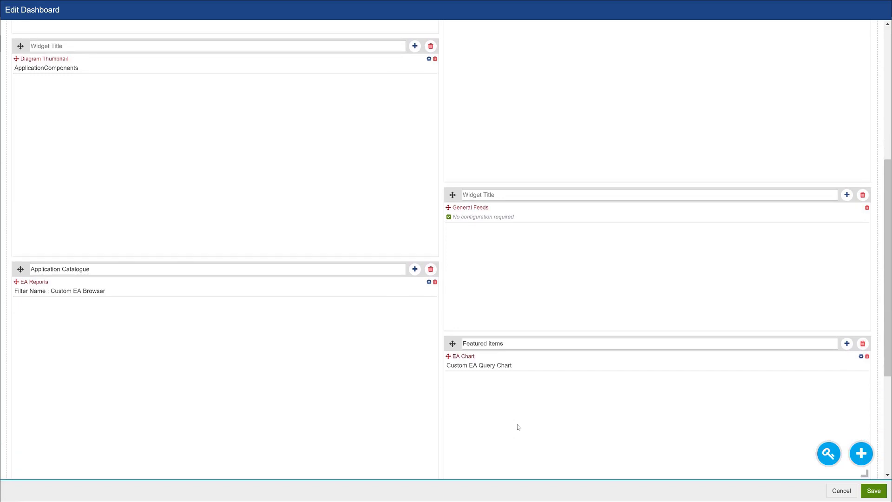
scroll(518, 426, "down", 2)
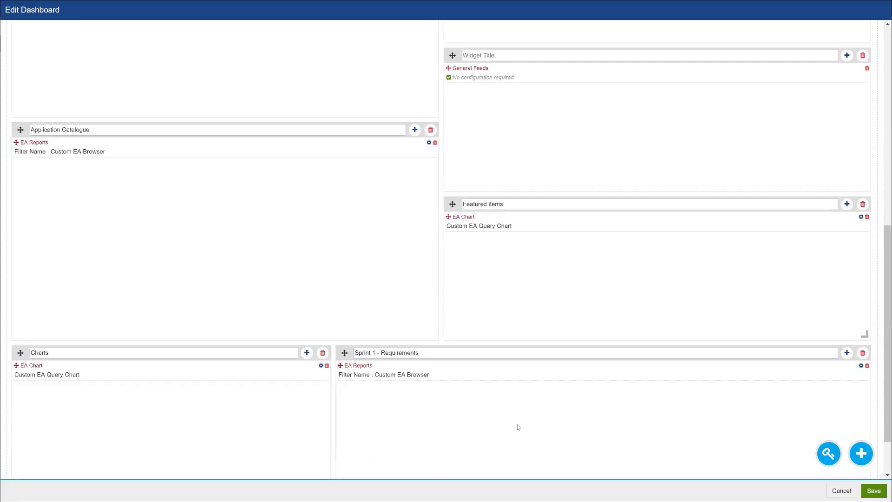
scroll(500, 428, "down", 2)
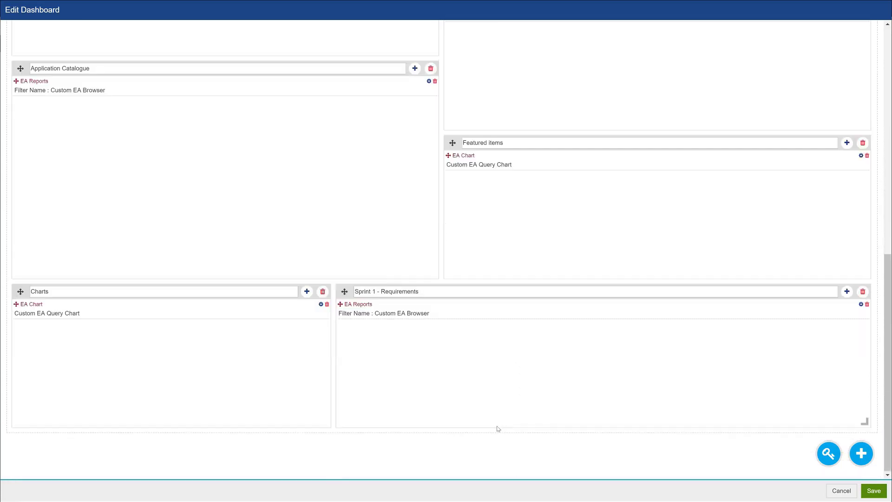
left_click(841, 490)
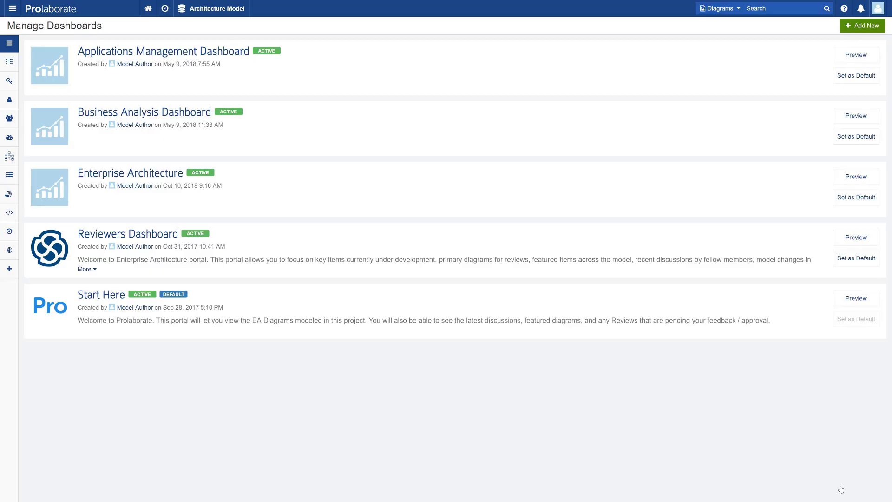
Create a new dashboard titled "Prolaborate Dashboard"
left_click(869, 27)
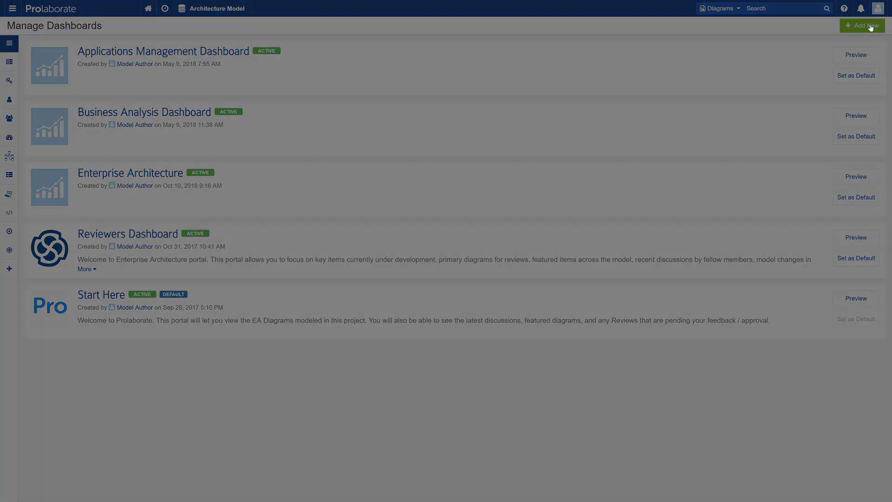
type("Prolaborate Dashboard")
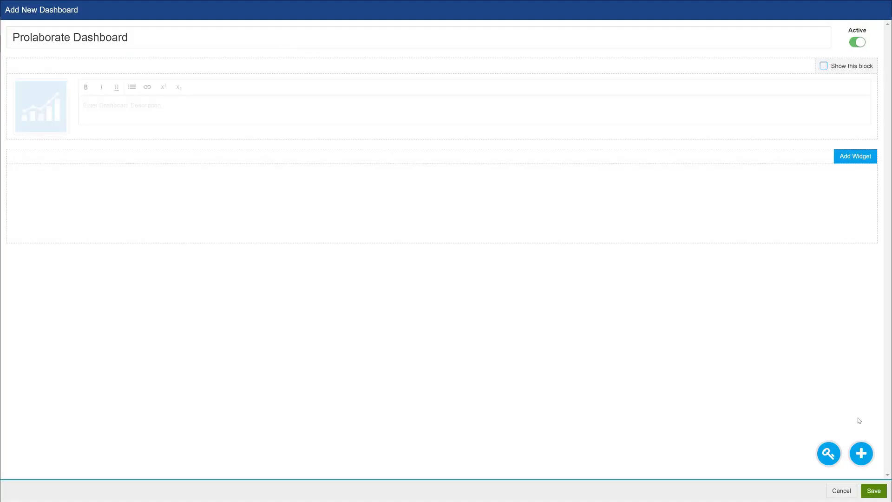
Add two enlarged Diagram Thumbnail widgets side by side for the ApplicationComponents and Applications - Vendor Dashboard diagrams
left_click(857, 451)
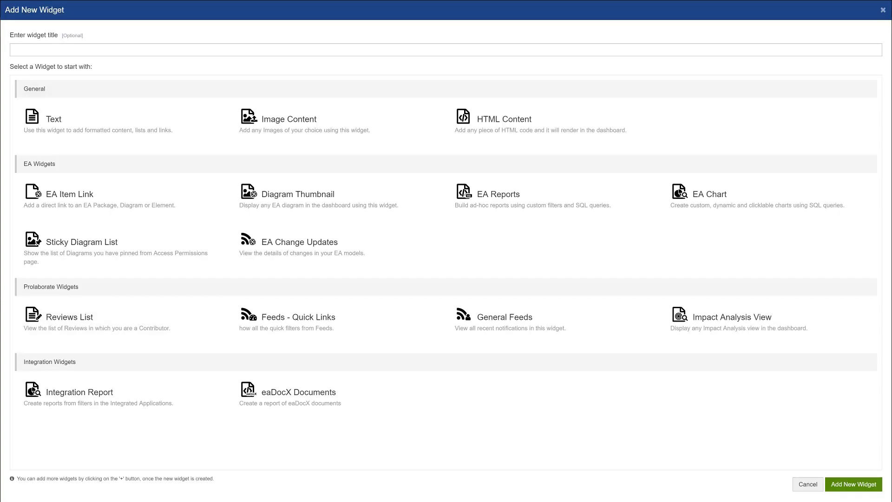
left_click(271, 199)
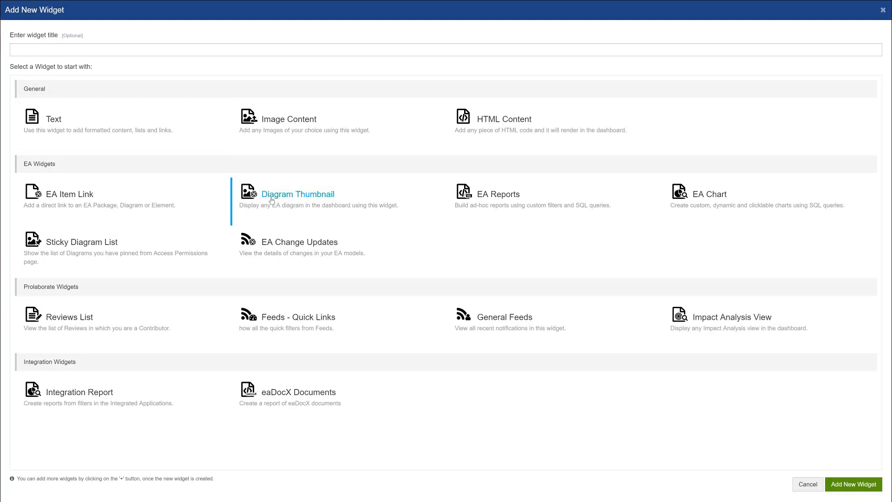
left_click(844, 484)
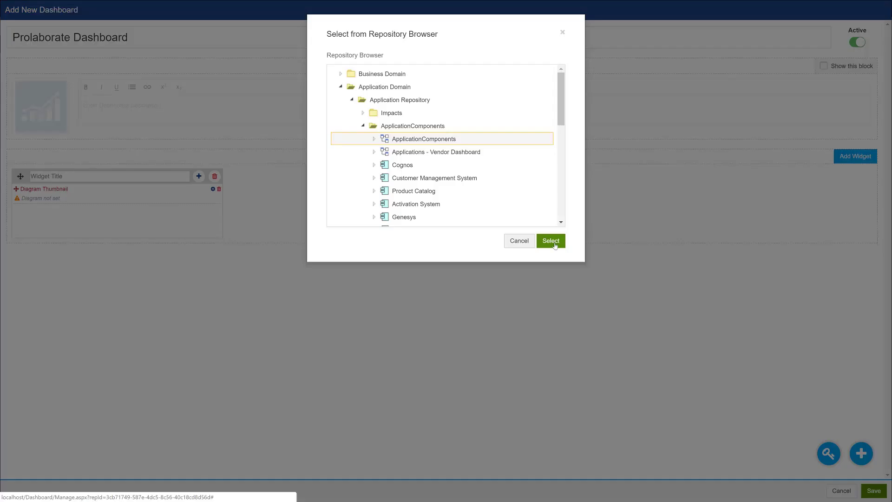
left_click(554, 243)
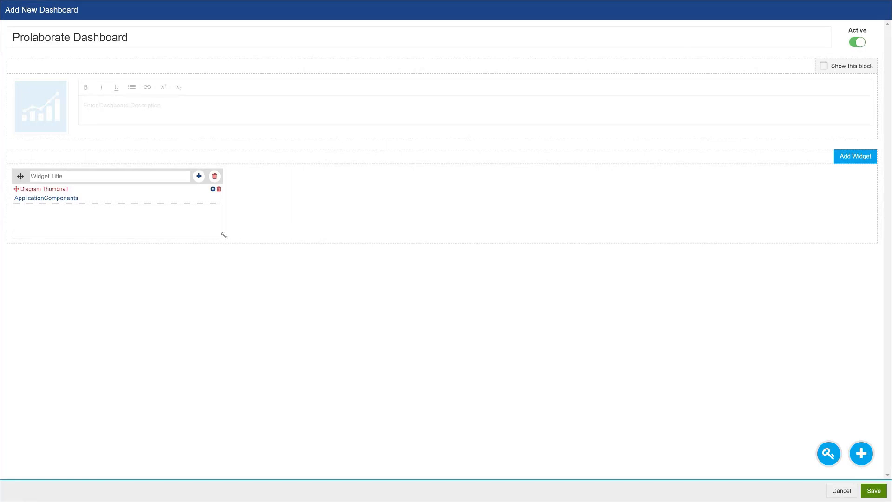
left_click_drag(218, 233, 315, 371)
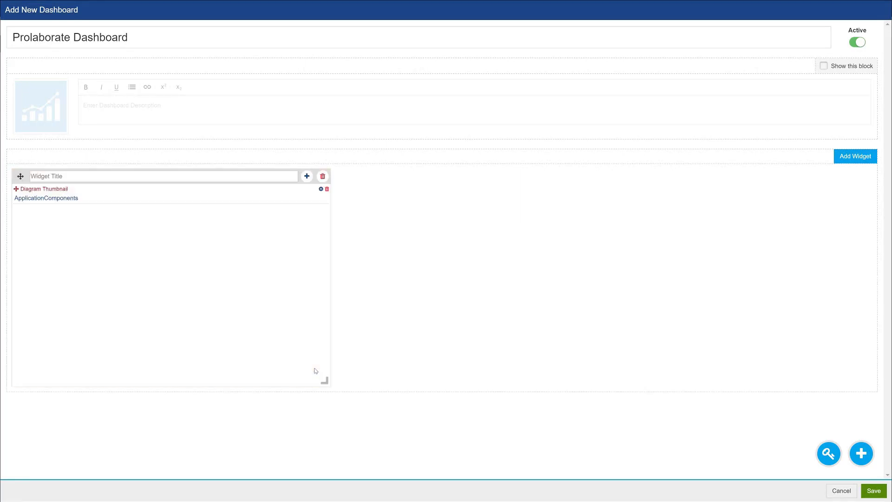
left_click(858, 455)
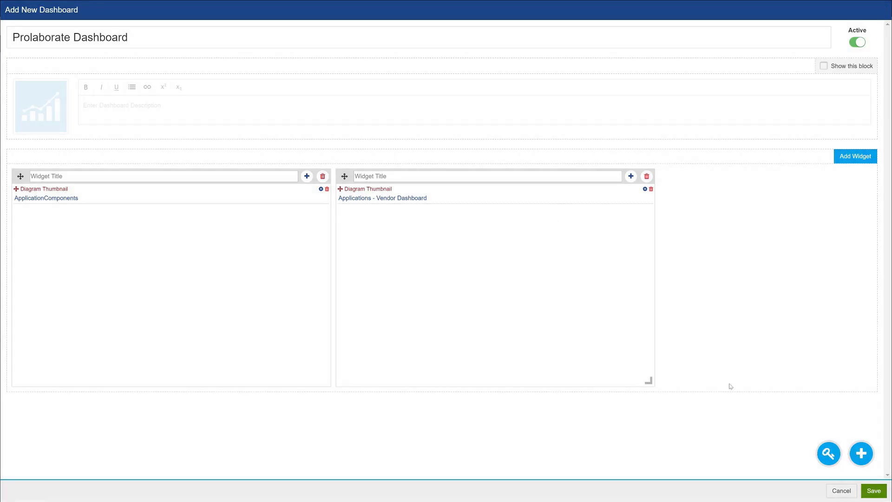
Add an EA Item Link widget and link it to the CFO - Project View diagram in the Overarching Process package
left_click(859, 453)
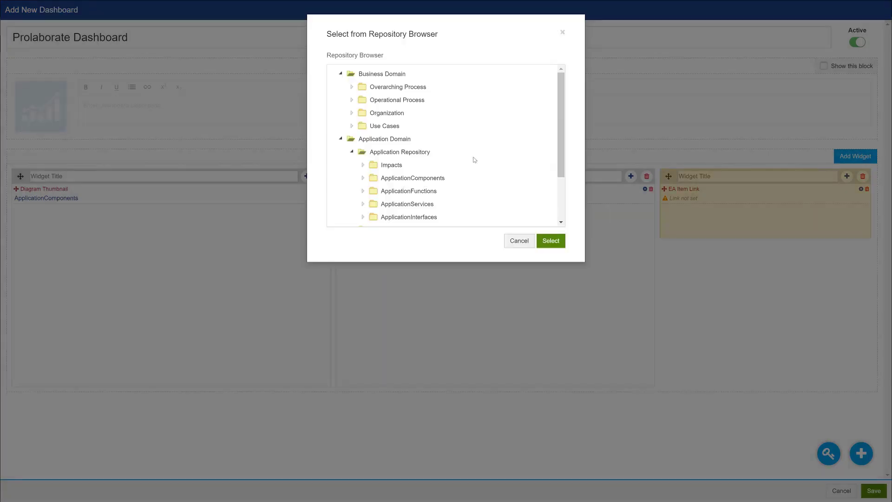
left_click(351, 88)
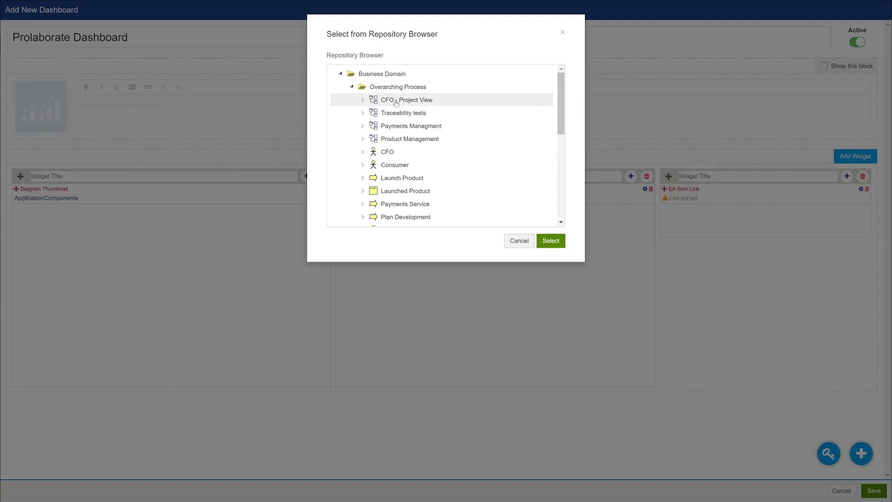
left_click(428, 104)
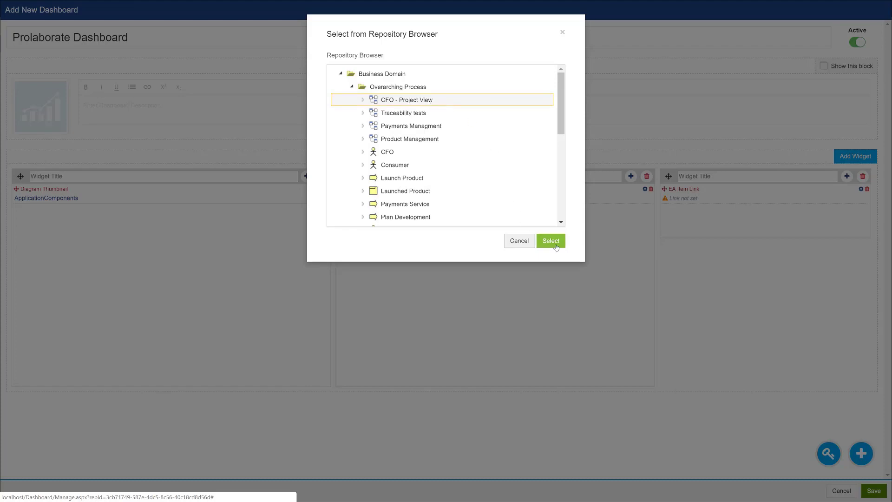
left_click(551, 241)
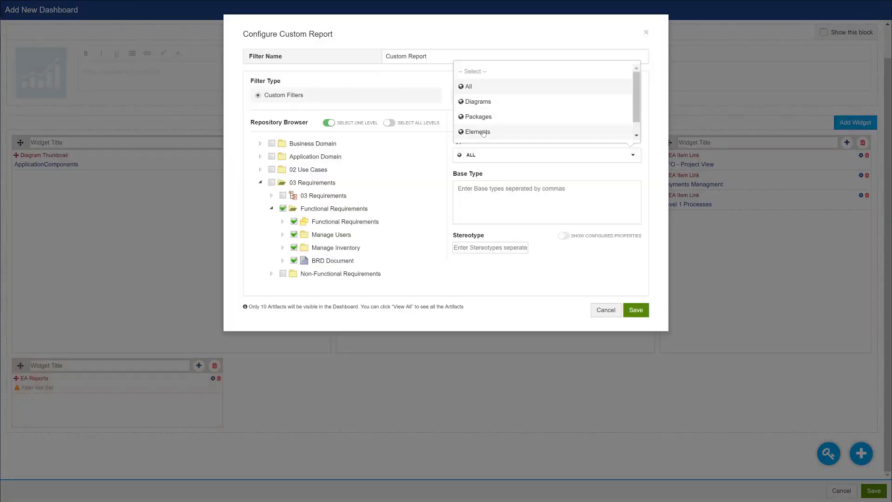
Filter the Functional Requirements custom report to Elements with base type Requirement and save the report configuration
left_click(483, 132)
left_click(466, 191)
type("R")
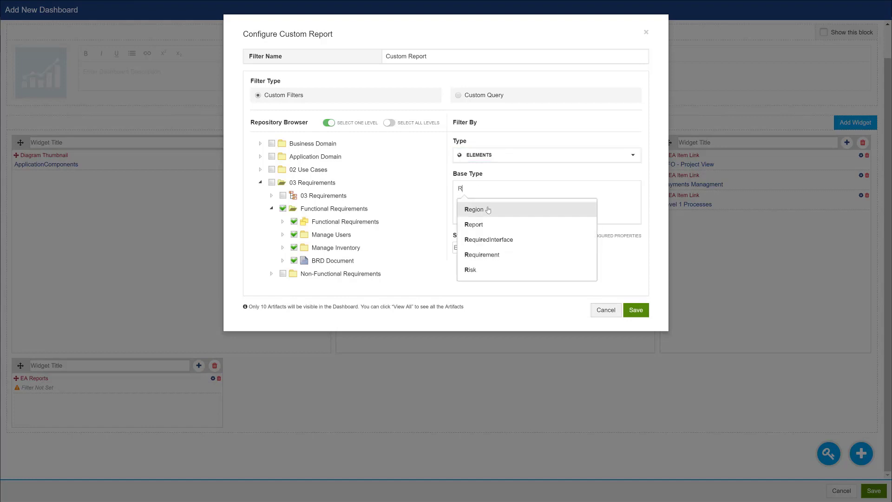
type("equire")
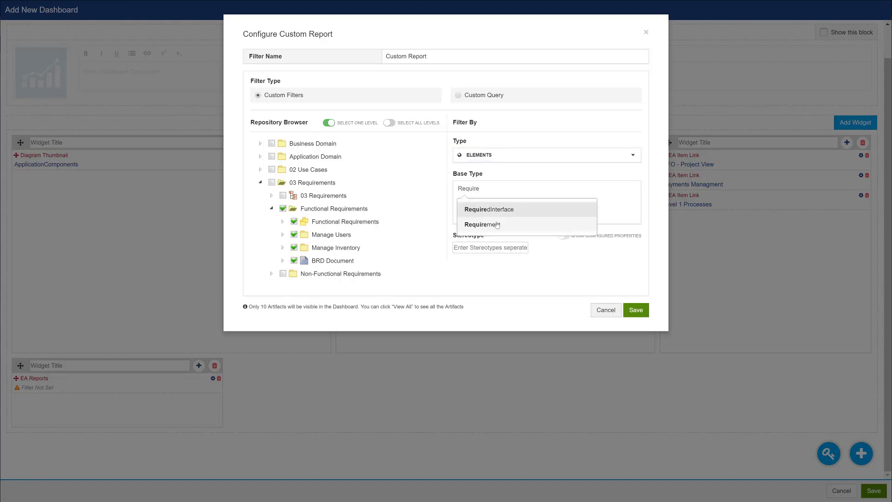
left_click(497, 225)
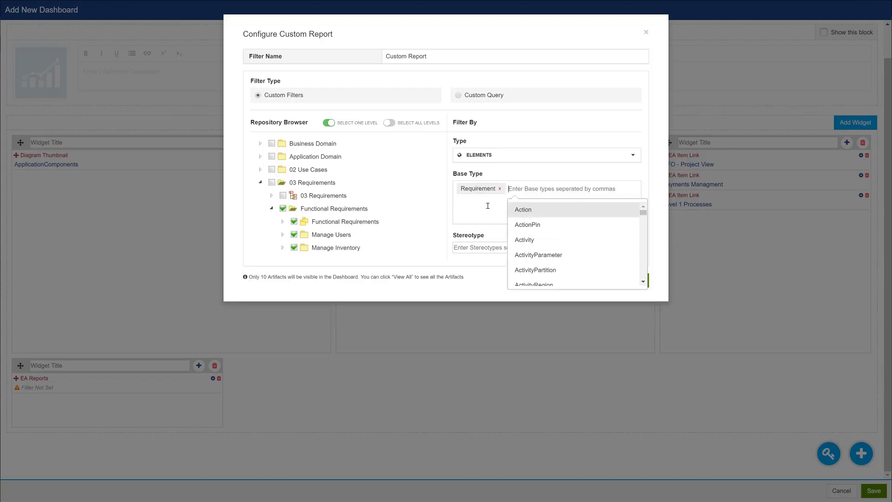
left_click(483, 214)
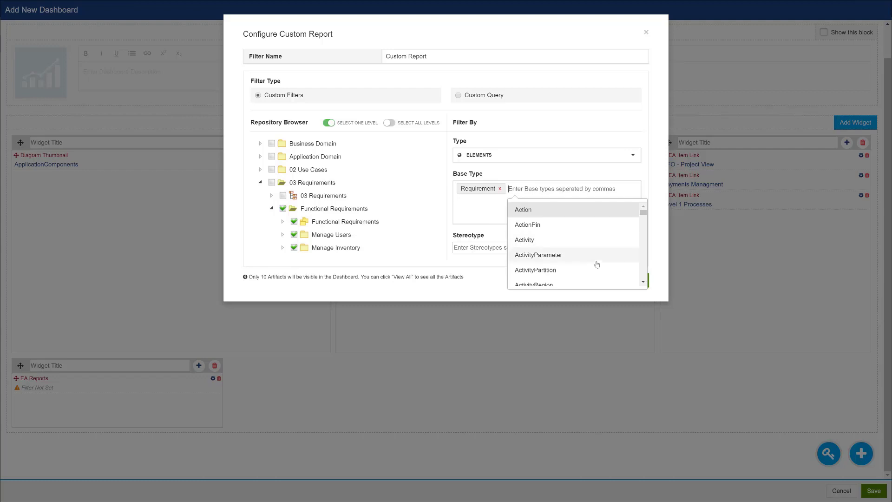
left_click(501, 283)
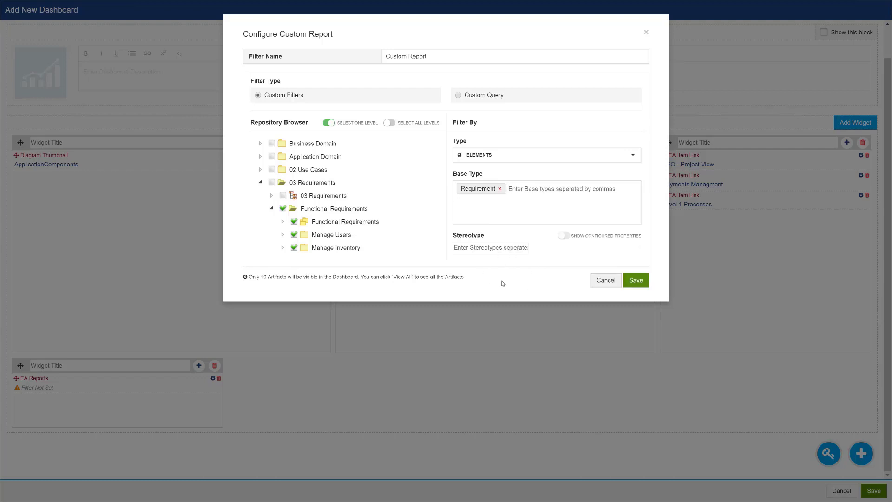
left_click(636, 280)
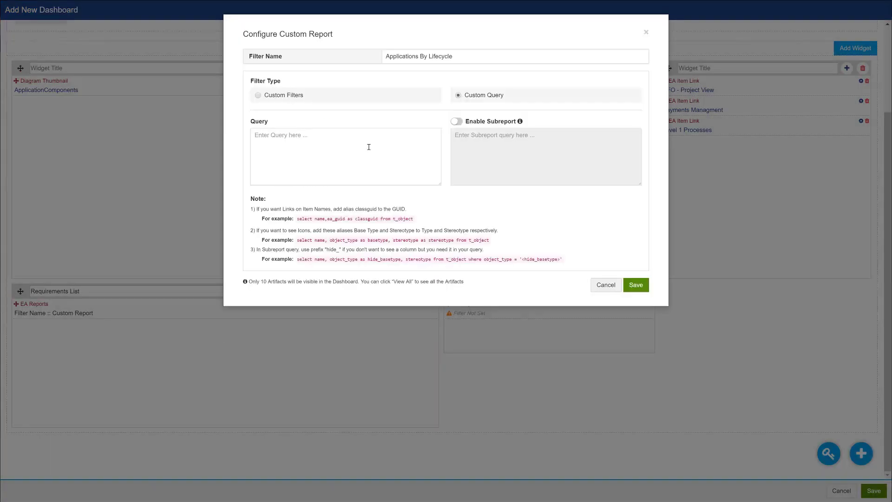
Enter a query for the Applications By Lifecycle report selecting name, modified date, Lifecycle value, base type, CLASSGUID and hide_OID where otv.Property = 'Lifecycle', and save it
type("select o.Name as Name, o.ModifiedDate as ModifiedDate, otv.Value as Lifecycle, o.Object_Type as  BaseType, o.ea_guid as CLASSGUID, o.Object_ID as hide_OID from ( t_object o left join t_objectproperties otv on otv.Object_ID = o.Object_ID) where otv.Property = 'Lifecycle'")
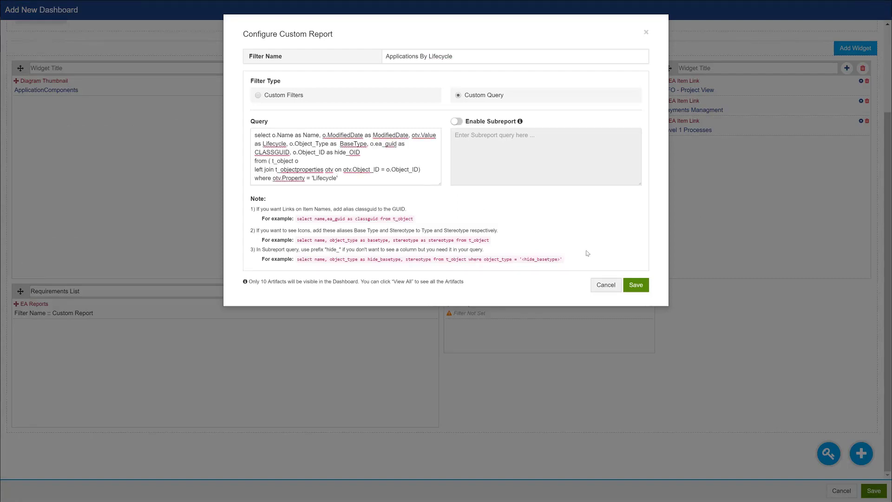
left_click(641, 280)
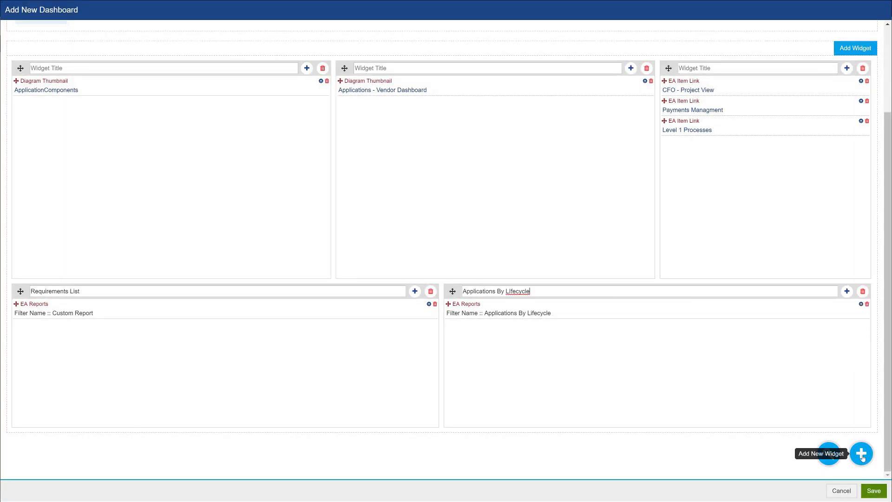
Add an EA Chart widget with a clickable Pie chart, using queries on the 'Health Indicator' property with the subquery filtered by '<series>'
left_click(861, 454)
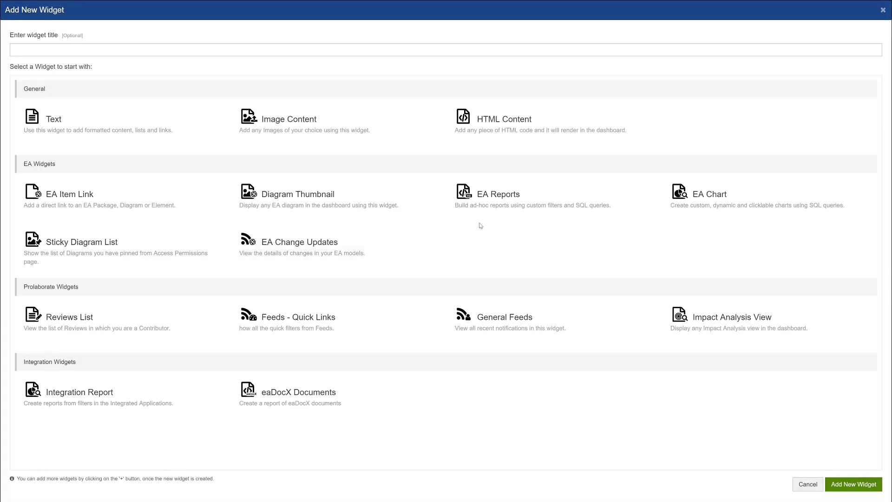
left_click(476, 207)
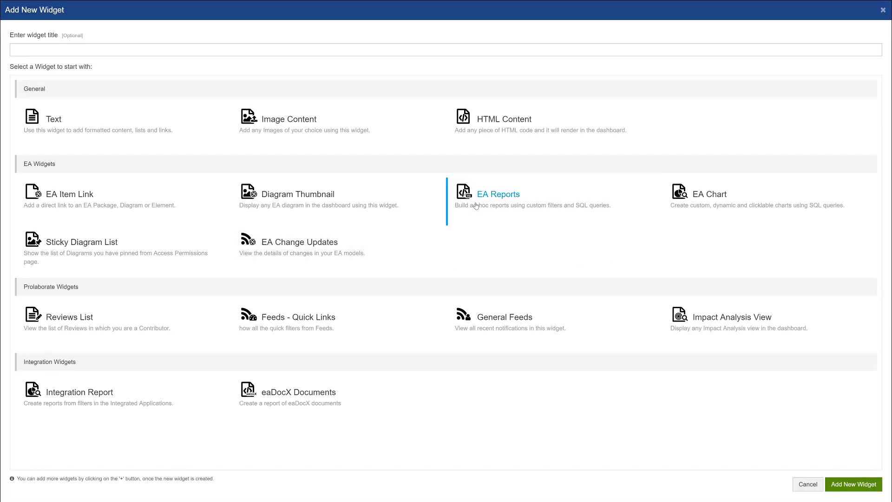
left_click(680, 196)
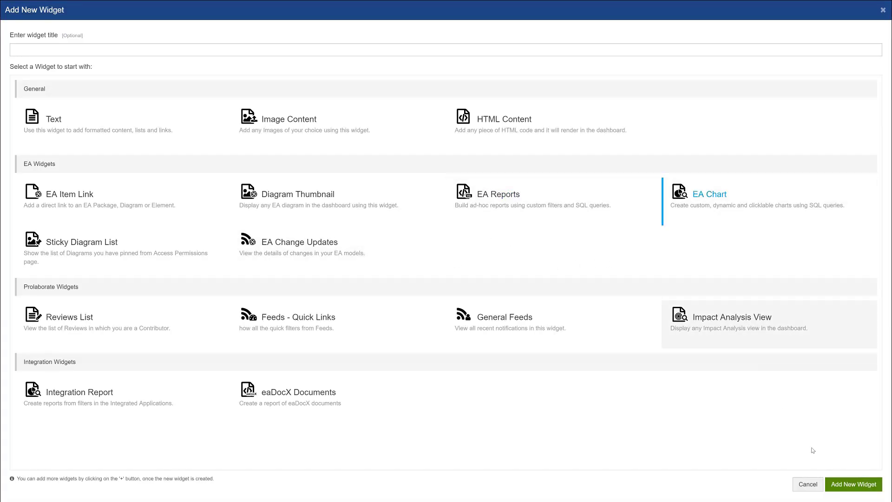
left_click(854, 484)
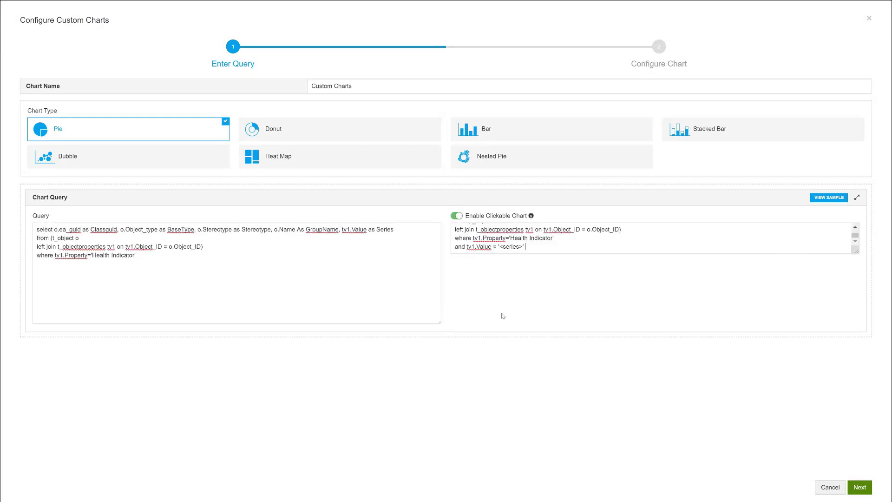
left_click_drag(856, 256, 876, 336)
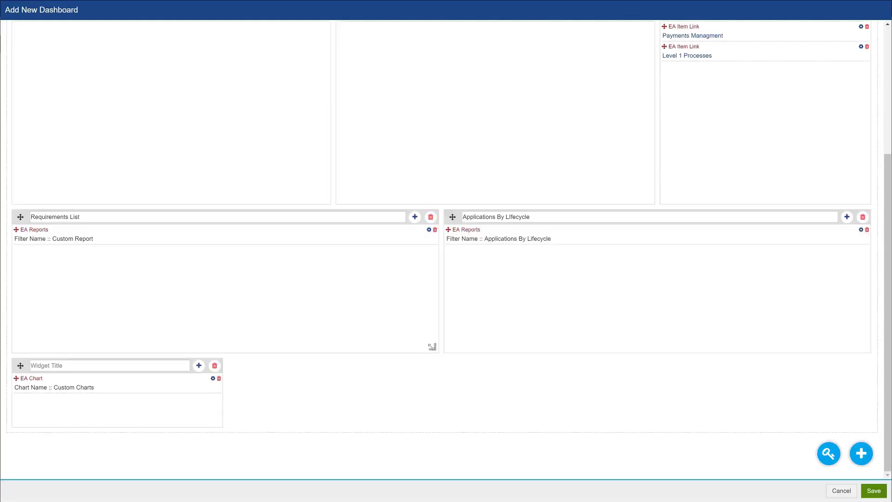
Narrow the two report widgets to match the thumbnails above, and place the chart widget beside them, stretched to the same height
left_click_drag(430, 344, 306, 345)
left_click_drag(452, 217, 350, 216)
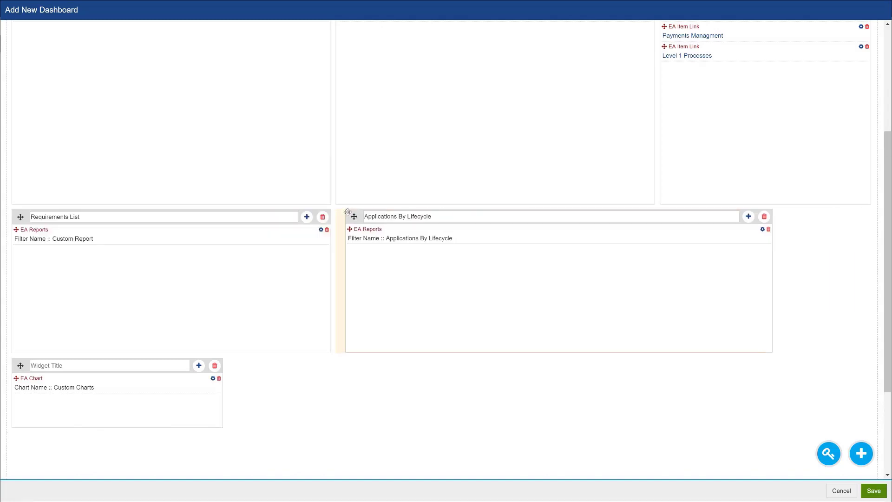
left_click_drag(748, 351, 627, 344)
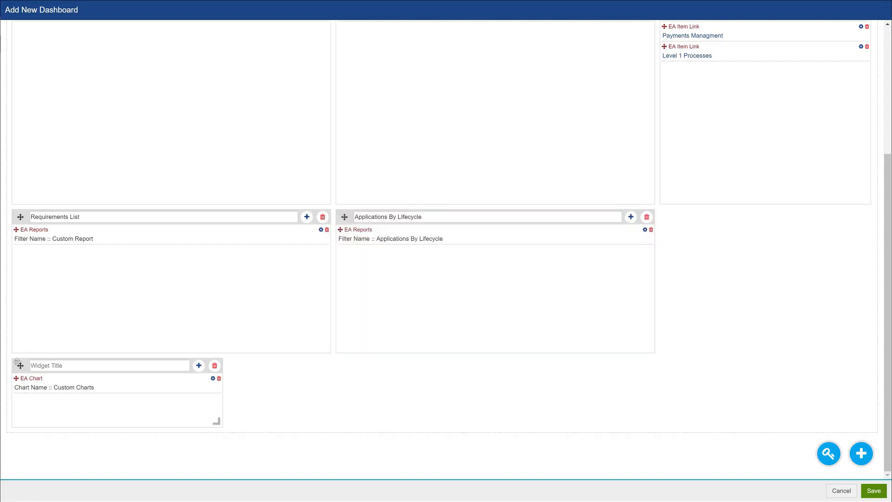
left_click_drag(18, 365, 671, 224)
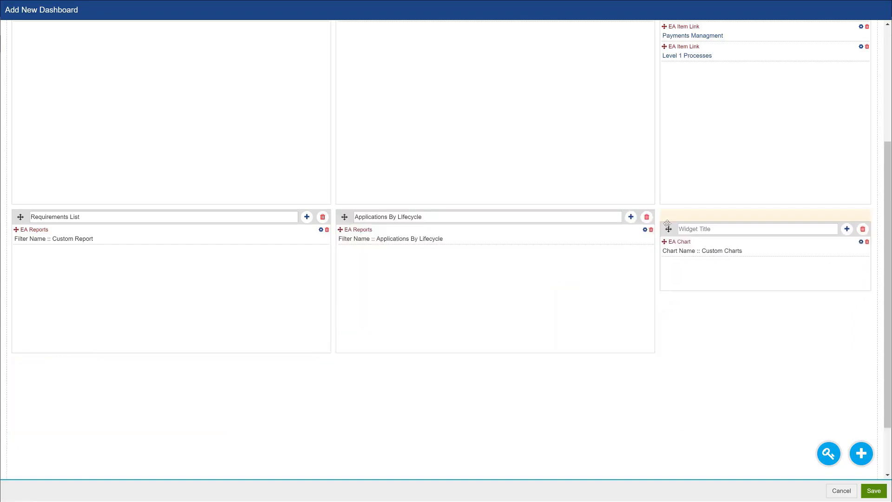
scroll(834, 337, "up", 2)
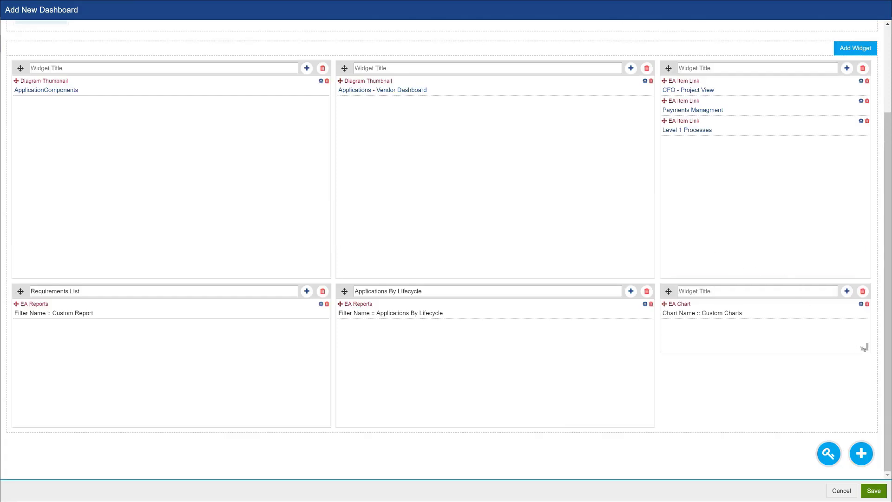
left_click_drag(868, 385, 871, 420)
left_click_drag(873, 428, 869, 426)
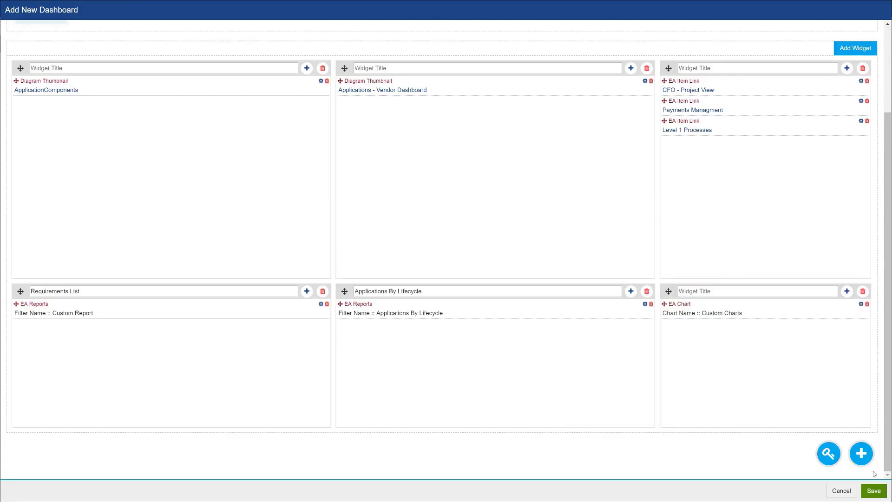
Grant the Business Users, Administrators and Reviewers user groups access to the dashboard and save the dashboard
left_click(834, 460)
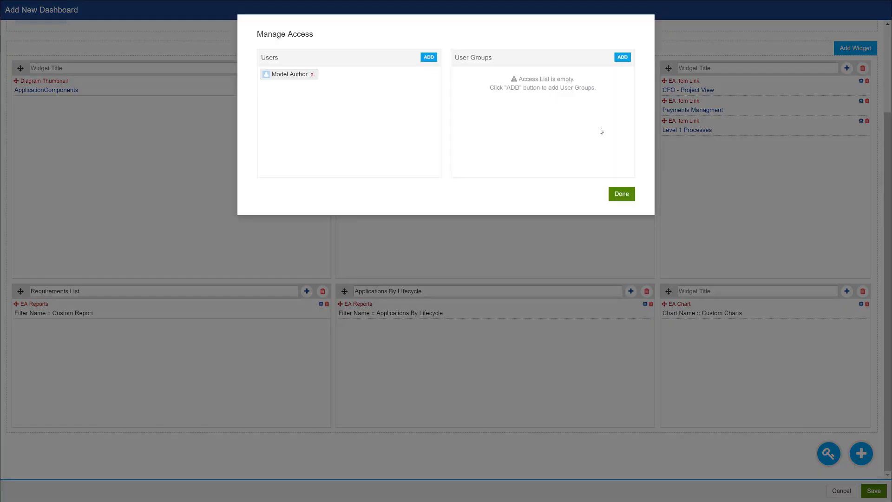
left_click(621, 57)
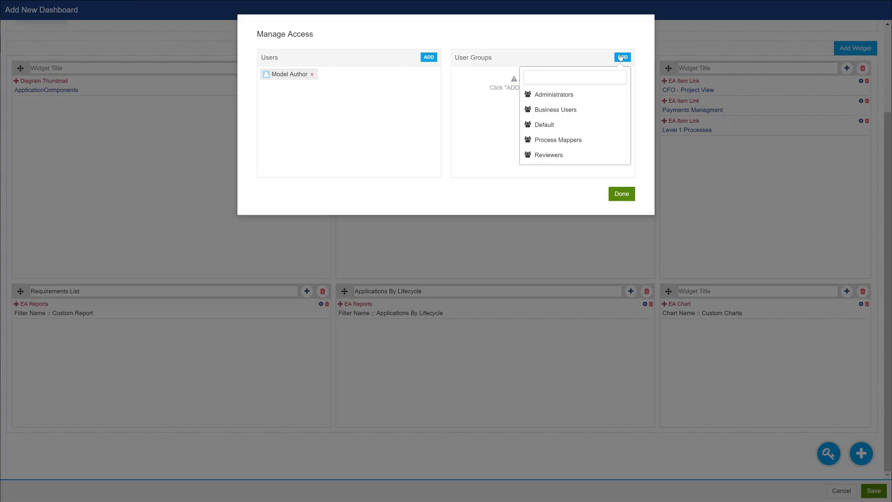
left_click(566, 114)
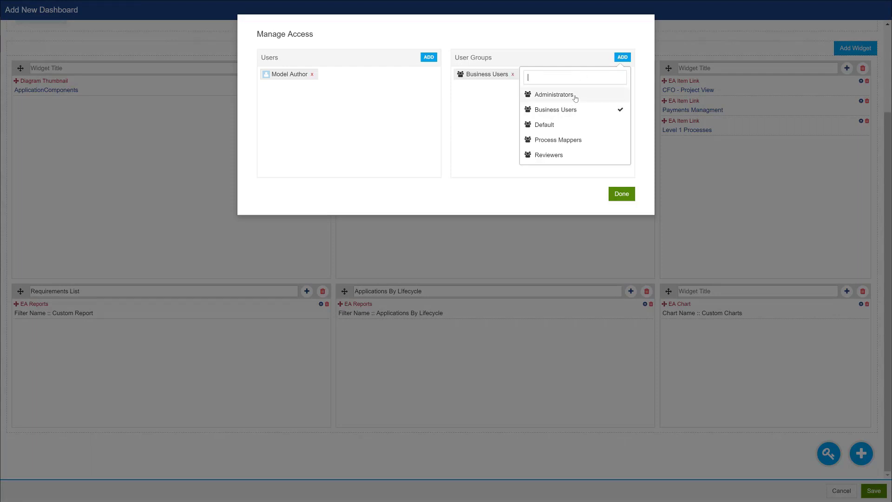
left_click(574, 96)
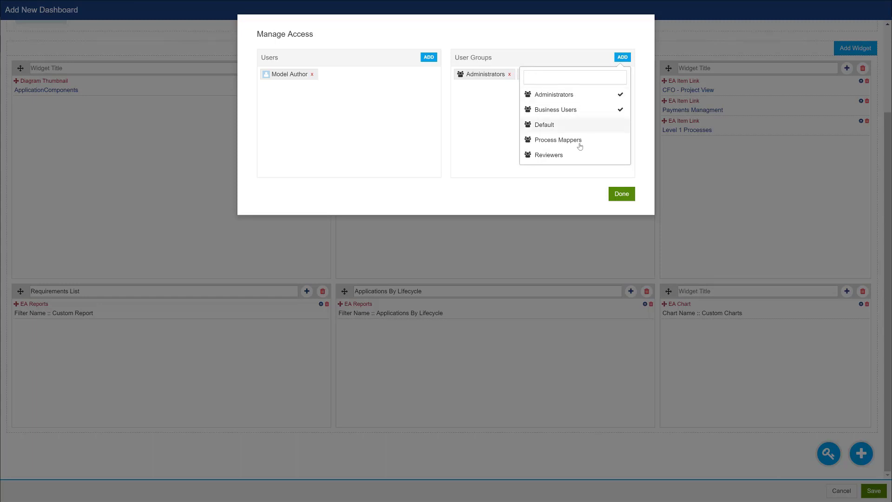
left_click(570, 156)
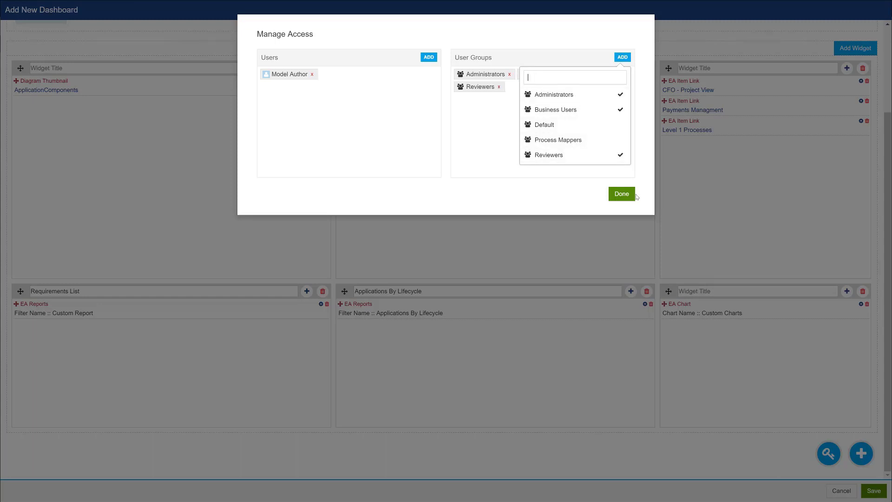
left_click(615, 195)
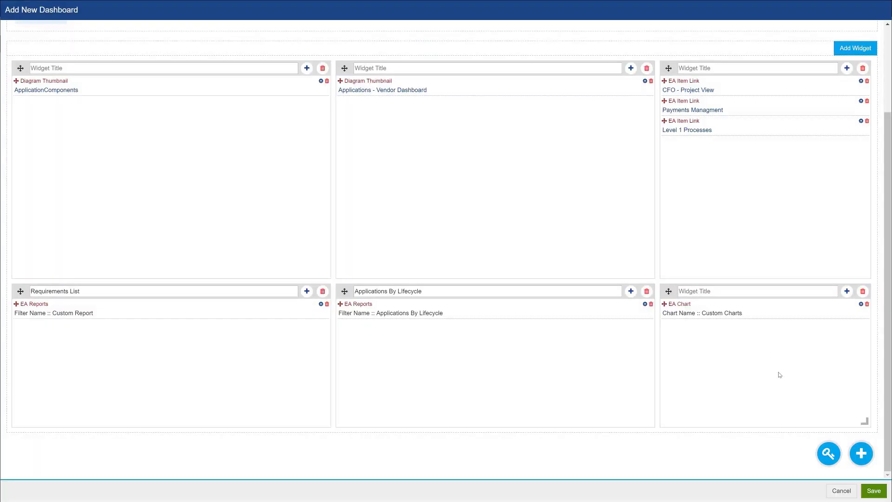
left_click(871, 490)
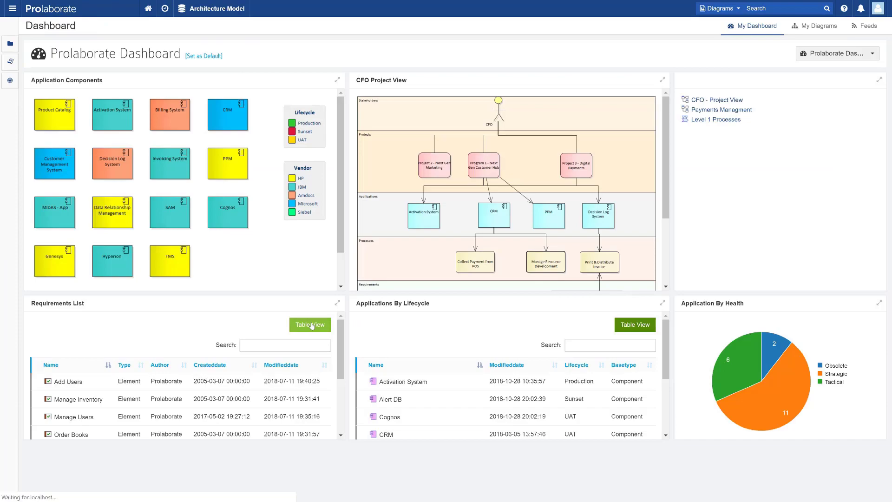
View the Requirements List report as a full table, inspect the attributes of Manage Users, and return to the dashboard
left_click(311, 325)
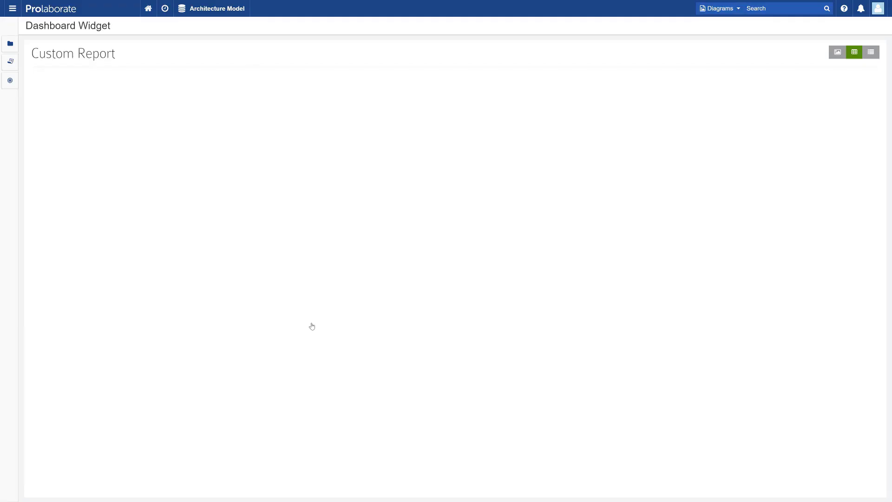
left_click(82, 153)
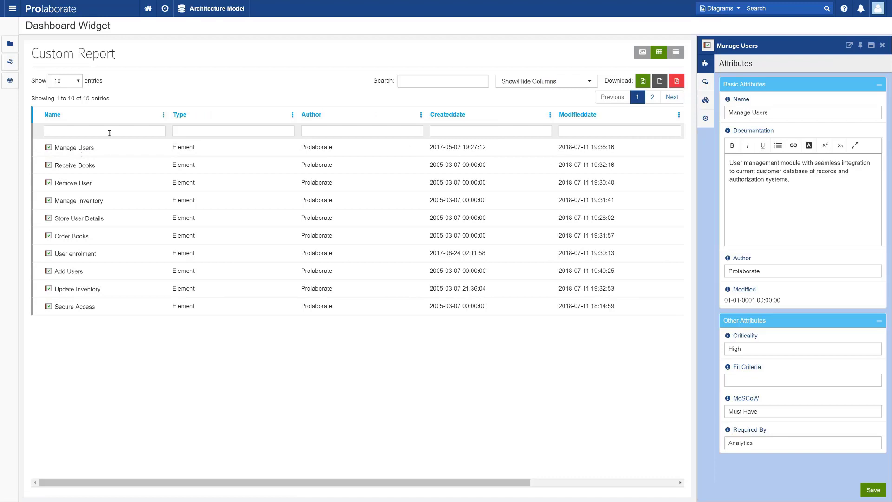
left_click(149, 10)
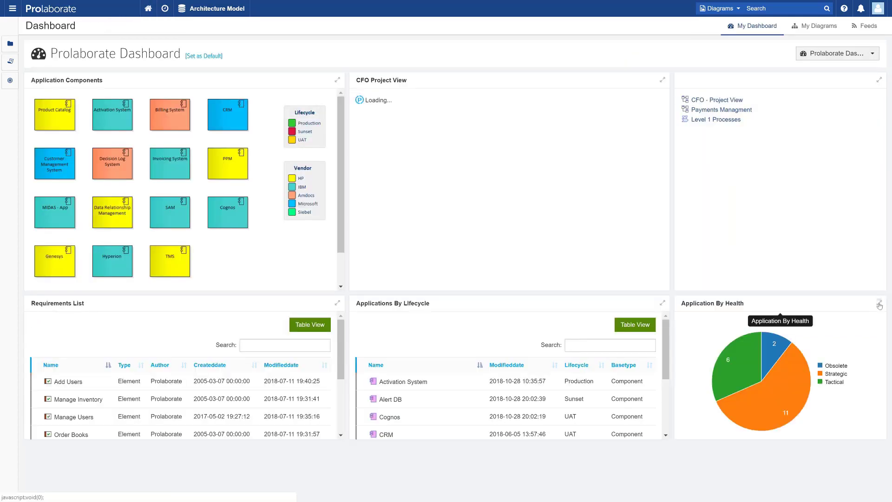
Enlarge the Application By Health pie chart and open the filtered report for its Strategic slice
left_click(879, 304)
mouse_move(518, 227)
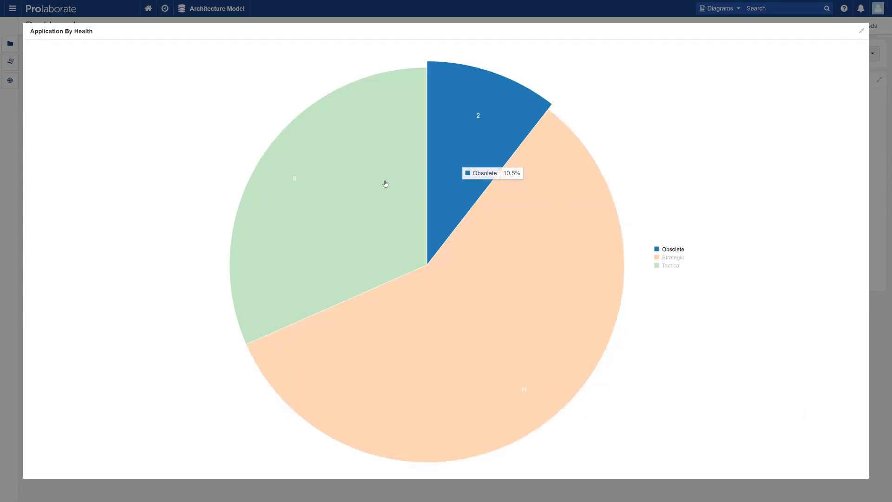
mouse_move(385, 183)
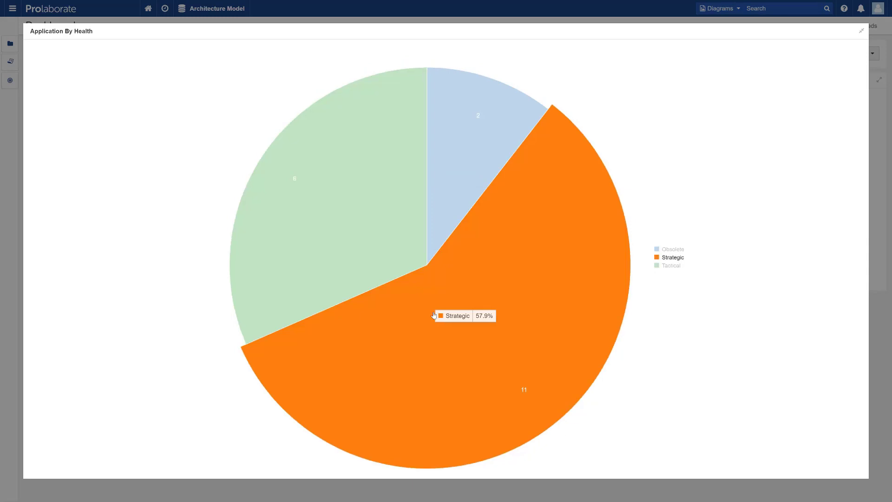
left_click(434, 315)
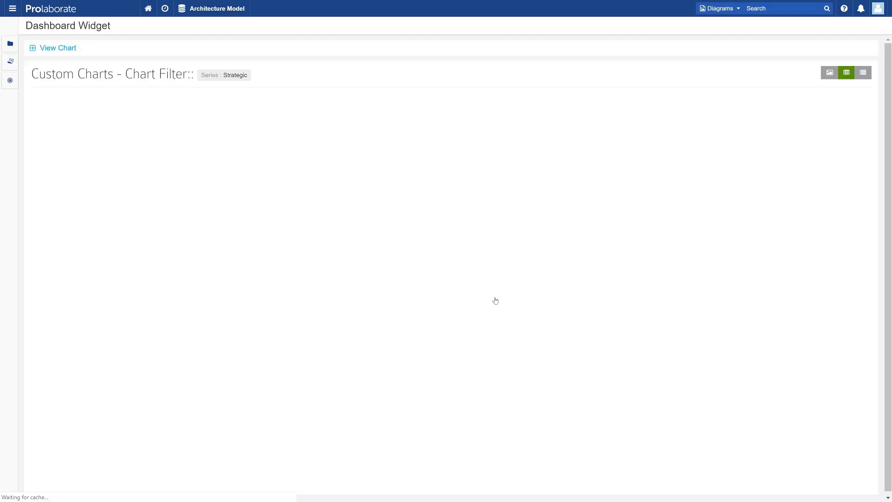